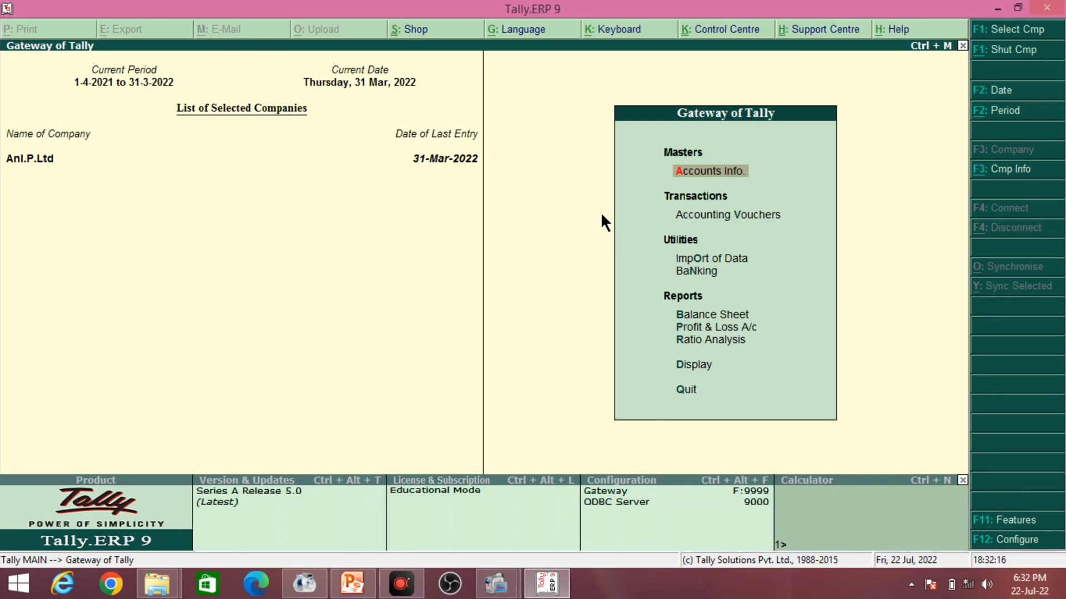
- Shut the open company Anl.P.Ltd with Alt+F1 to return to the Company Info. menu
{"action": "key", "text": "alt+F1"}
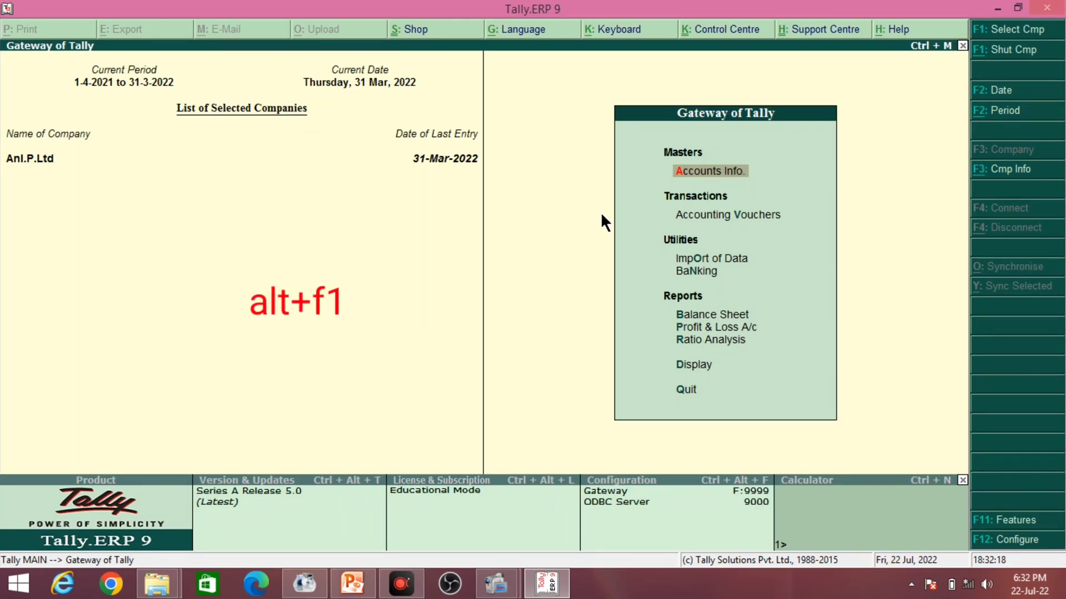
{"action": "key", "text": "alt+F1"}
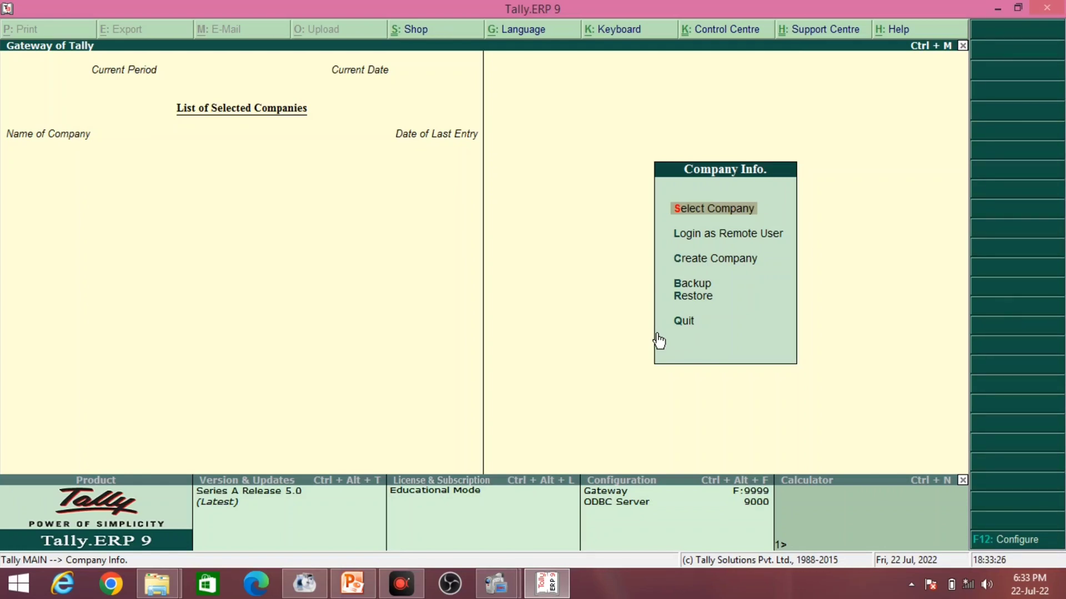
- Select Create Company in the Company Info. menu
{"action": "key", "text": "Down"}
{"action": "key", "text": "Down"}
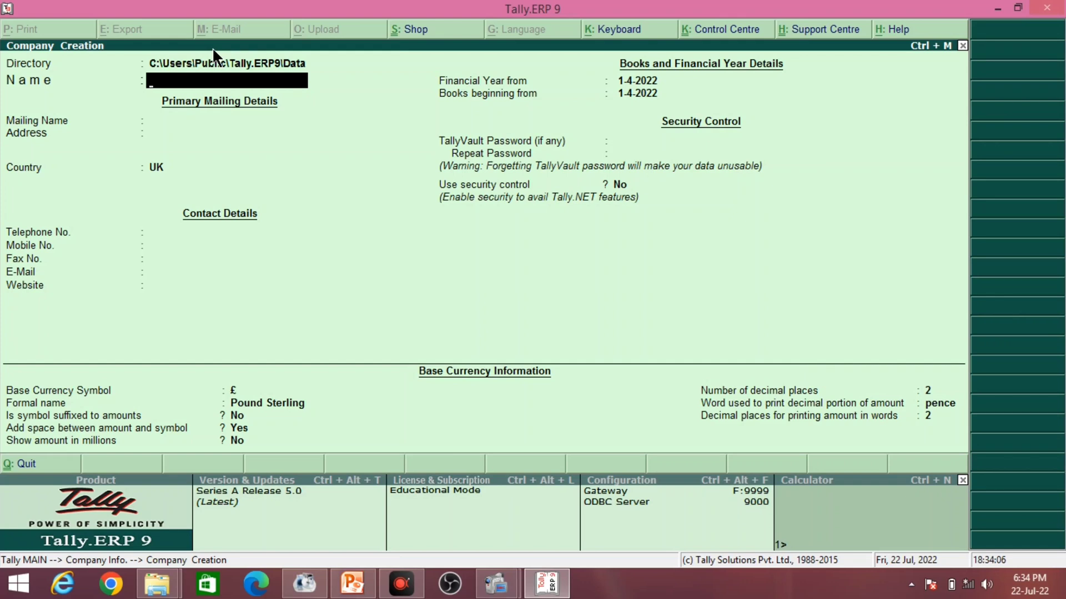
- Name the company 'Bhardwaz Infotech P.Ltd', correcting the doubled letter
{"action": "type", "text": "Bhardwaz infotech"}
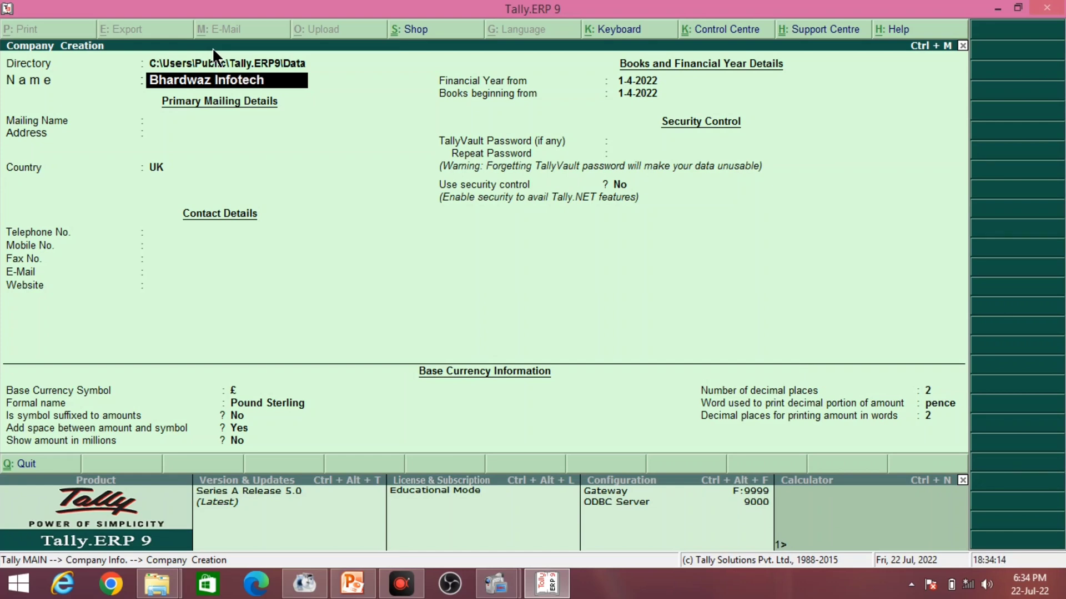
{"action": "type", "text": " P.Lttd"}
{"action": "key", "text": "BackSpace"}
{"action": "key", "text": "BackSpace"}
{"action": "type", "text": "d"}
{"action": "key", "text": "Return"}
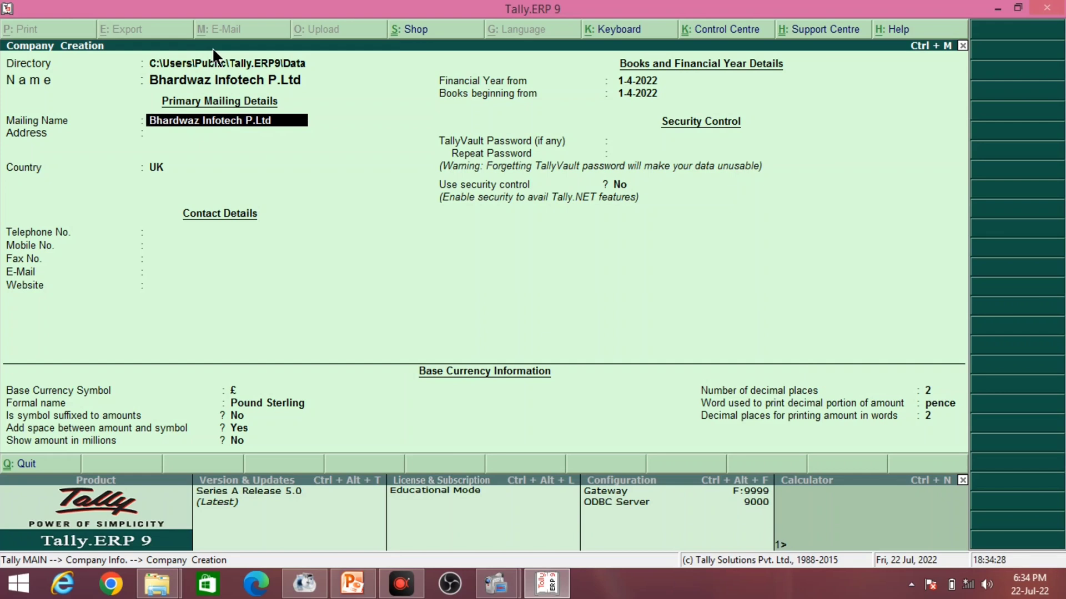
- Enter the contact's mailing name and the two-line company address
{"action": "type", "text": "A"}
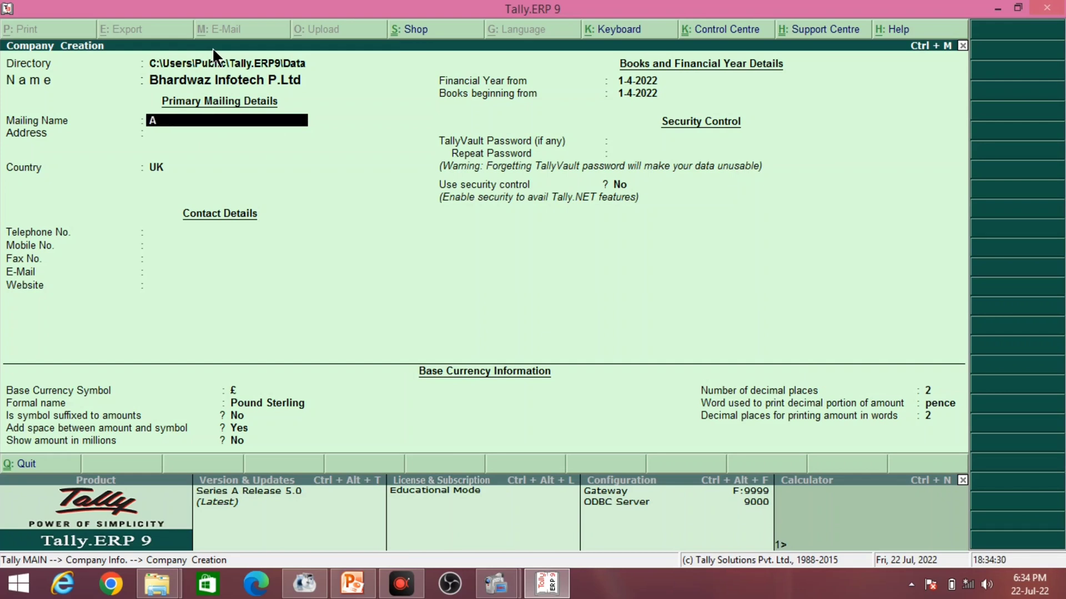
{"action": "type", "text": "bhay Sir"}
{"action": "key", "text": "Return"}
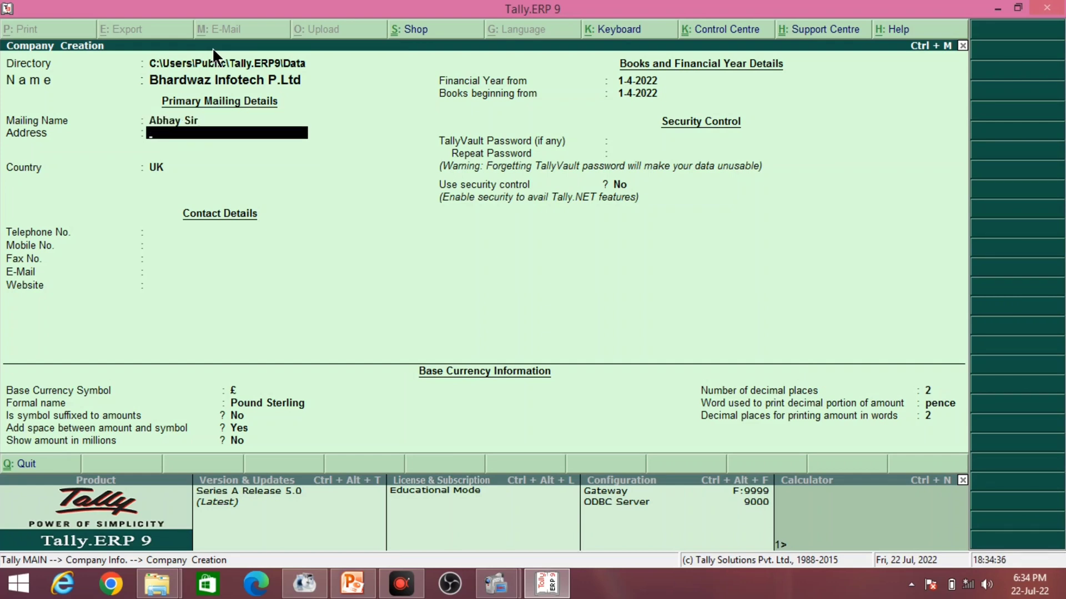
{"action": "type", "text": "Mohammadpur"}
{"action": "key", "text": "Return"}
{"action": "type", "text": "Gop"}
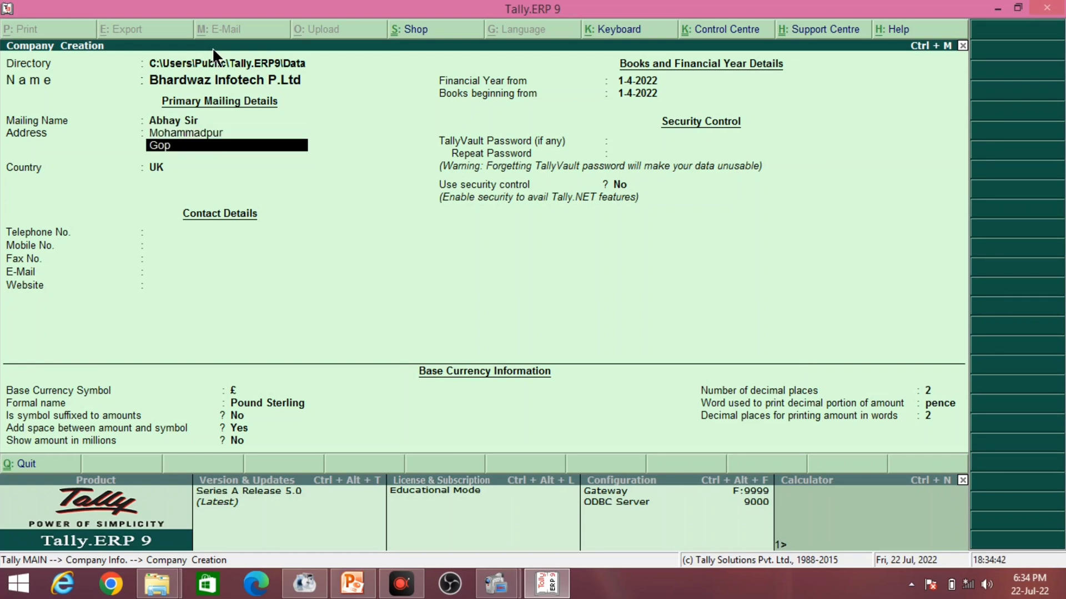
{"action": "type", "text": "alganj"}
- Set the country to India and the state to Bihar, and enter the PIN code
{"action": "key", "text": "Return"}
{"action": "key", "text": "Return"}
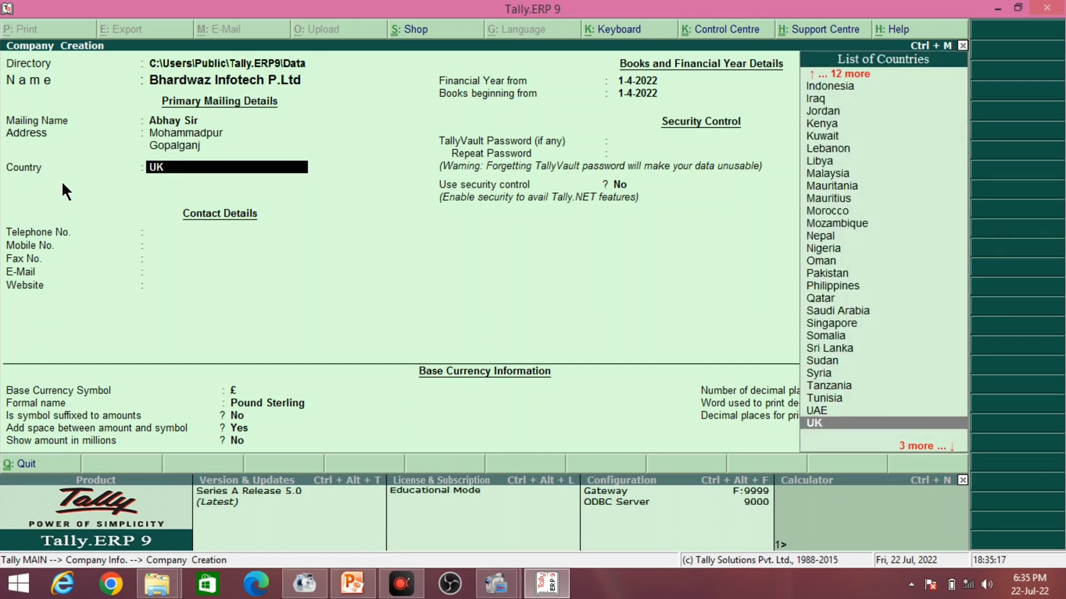
{"action": "type", "text": "In"}
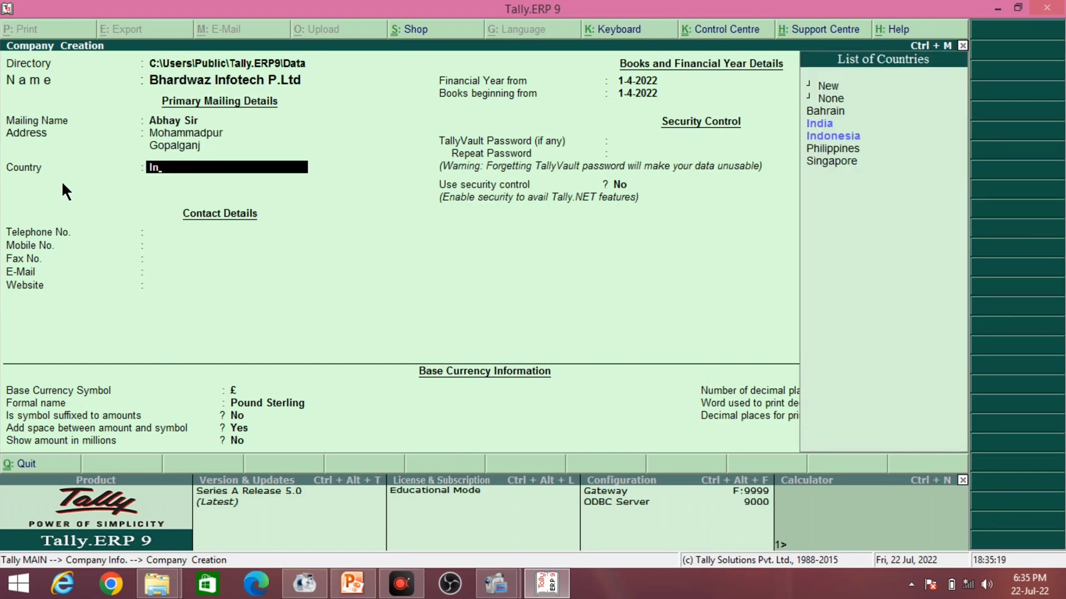
{"action": "key", "text": "Return"}
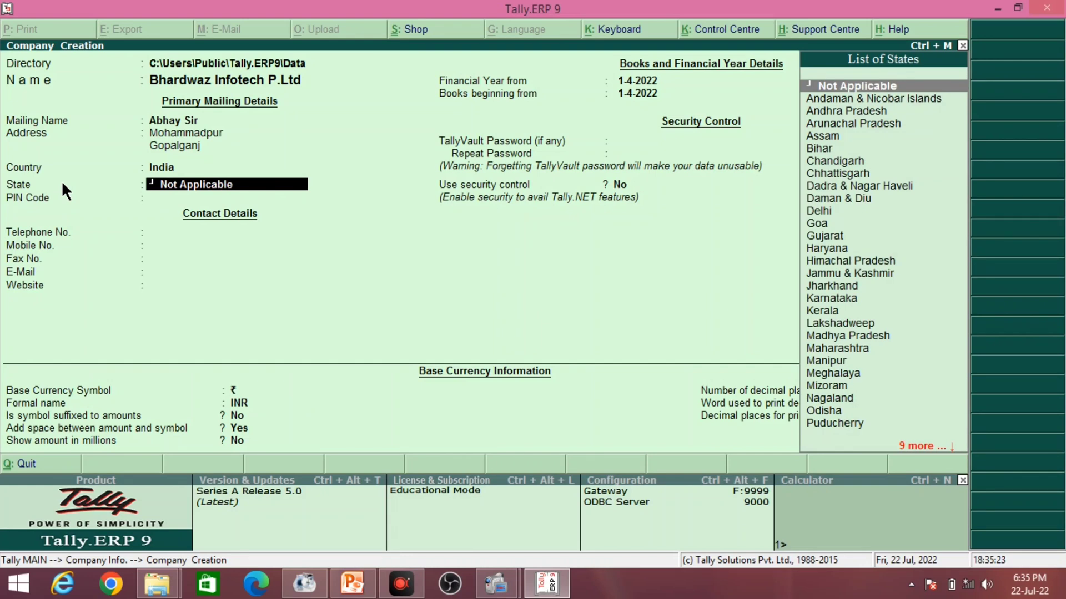
{"action": "type", "text": "Biha"}
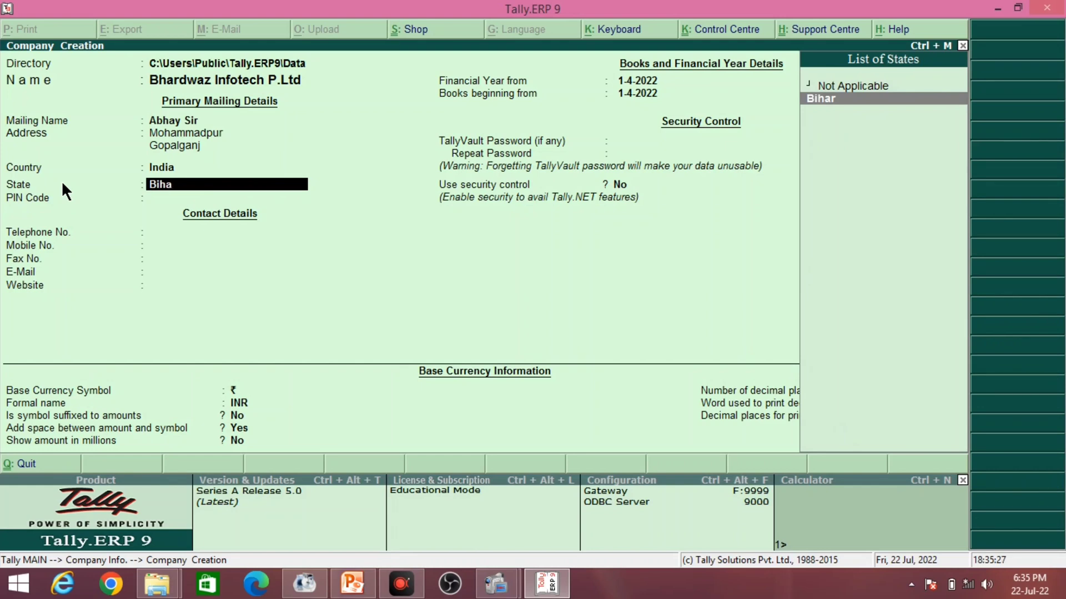
{"action": "key", "text": "Return"}
{"action": "type", "text": "8"}
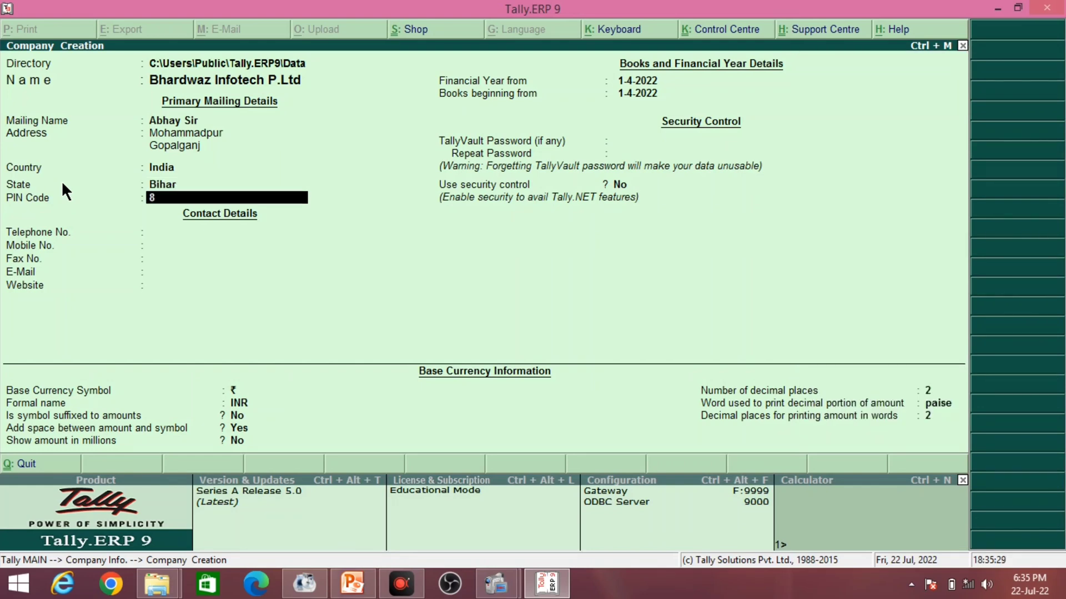
{"action": "type", "text": "41423"}
{"action": "key", "text": "Return"}
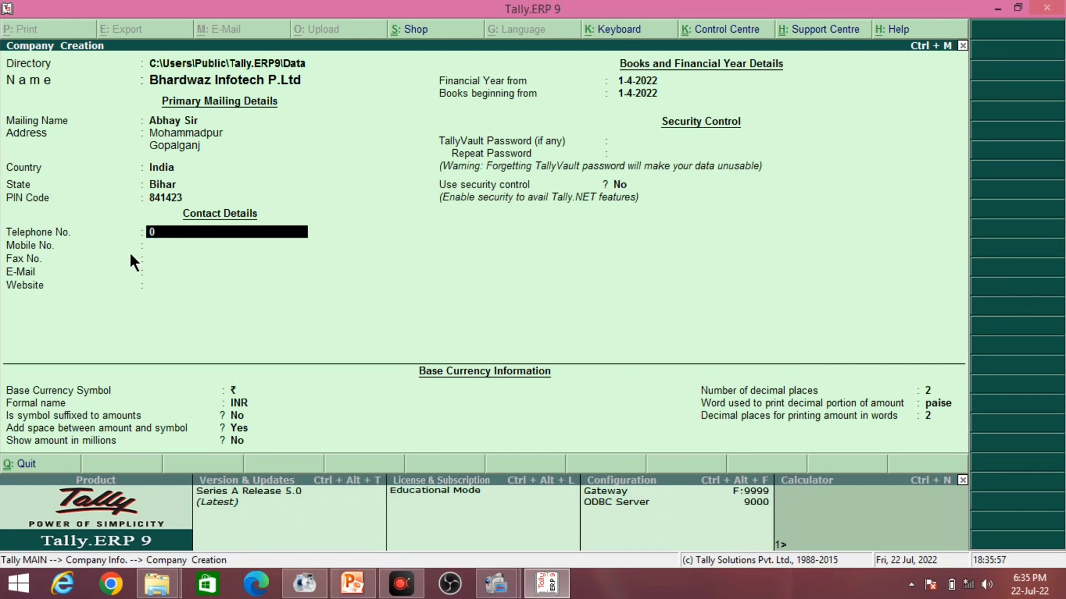
- Fill telephone, mobile and fax with placeholder zeros and enter the company e-mail address
{"action": "type", "text": "000"}
{"action": "key", "text": "Return"}
{"action": "type", "text": "0"}
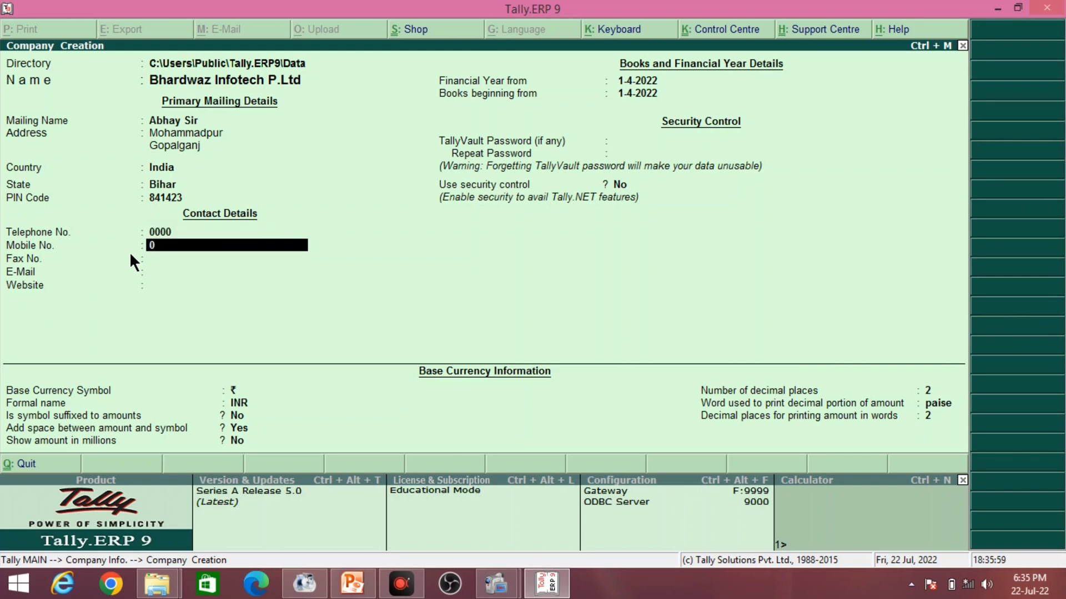
{"action": "type", "text": "000"}
{"action": "key", "text": "Return"}
{"action": "type", "text": "0"}
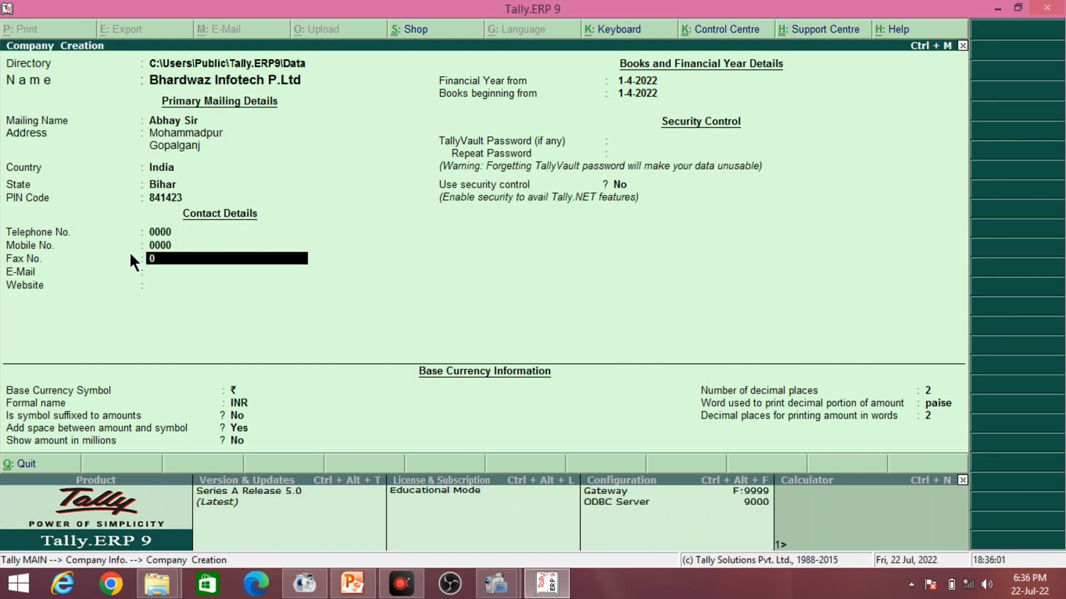
{"action": "type", "text": "000"}
{"action": "key", "text": "Return"}
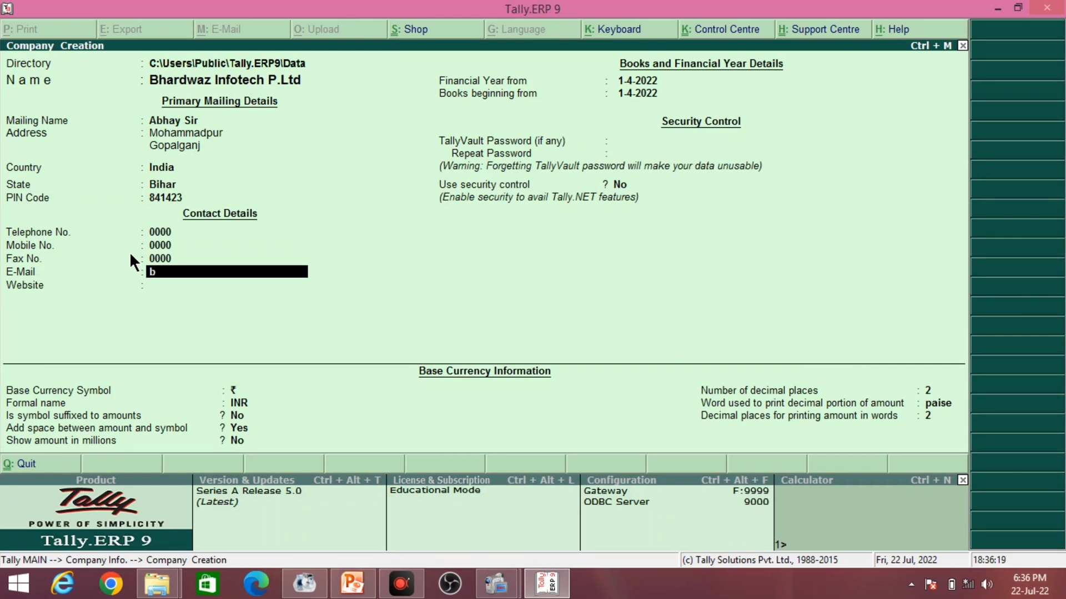
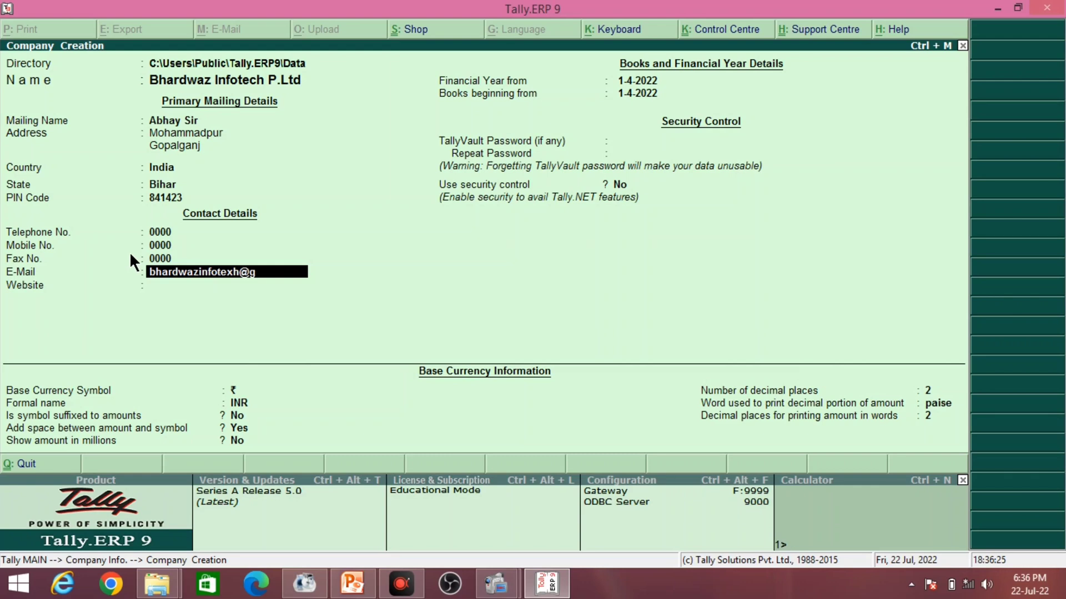
{"action": "key", "text": "Delete"}
{"action": "type", "text": "c"}
{"action": "key", "text": "Return"}
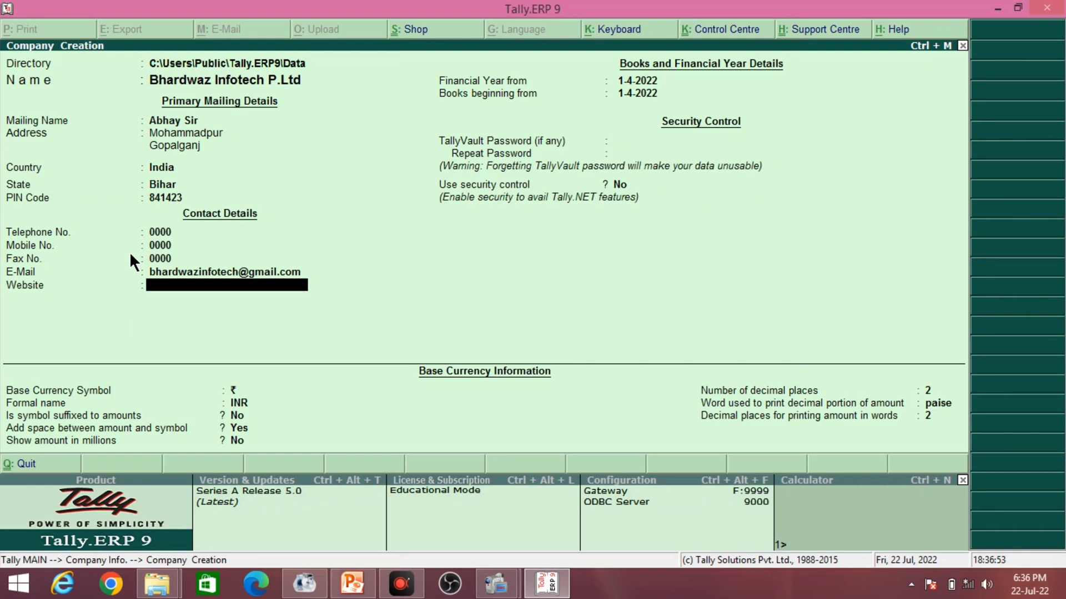
{"action": "type", "text": "bhardwazinfotech"}
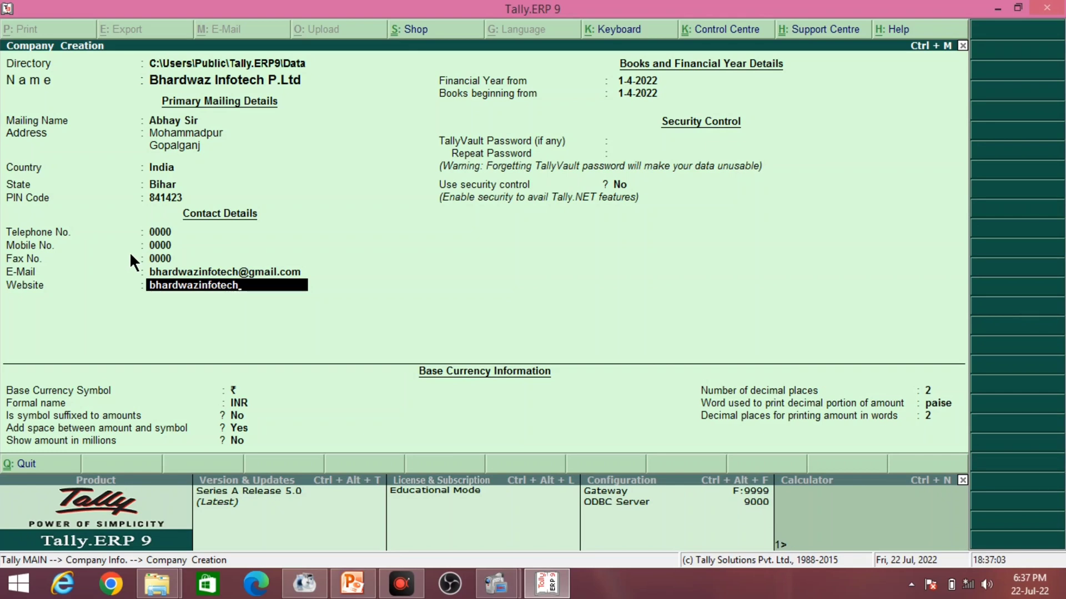
{"action": "type", "text": ".com"}
{"action": "key", "text": "Home"}
{"action": "type", "text": "www"}
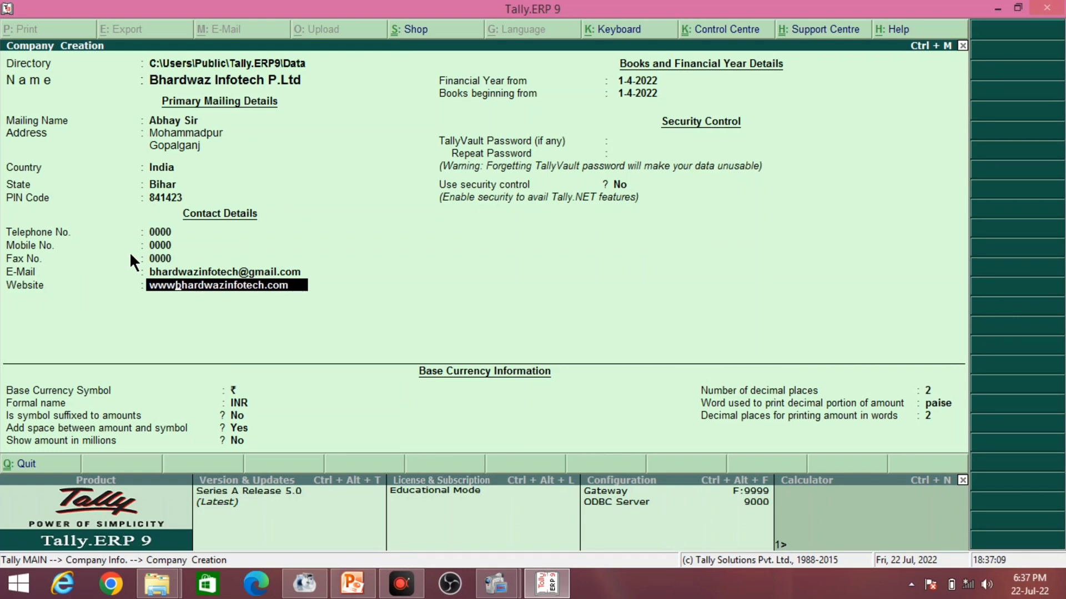
{"action": "type", "text": "."}
{"action": "key", "text": "Return"}
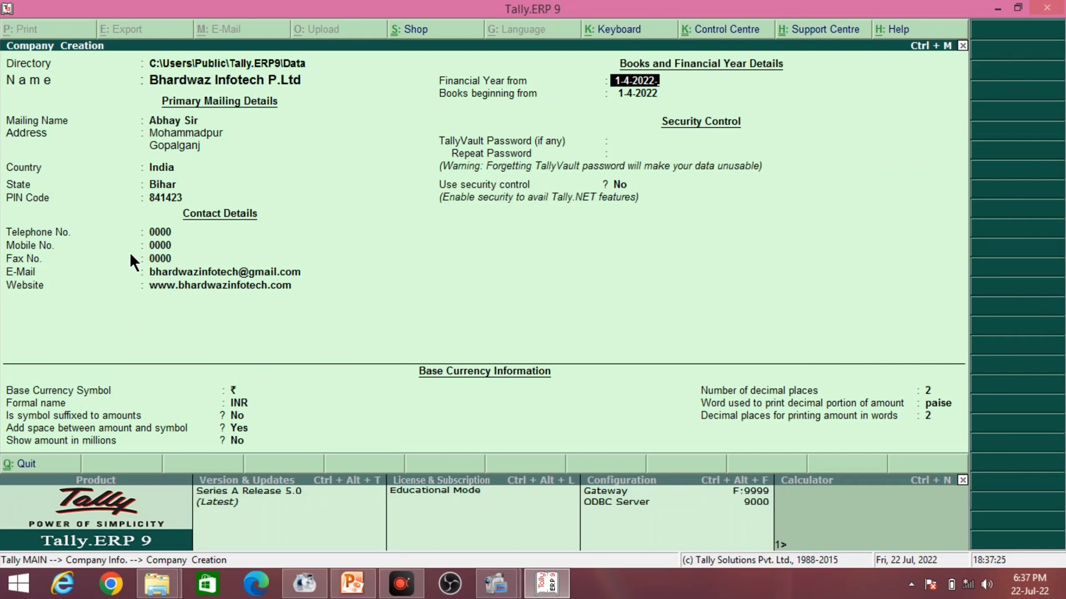
{"action": "key", "text": "Return"}
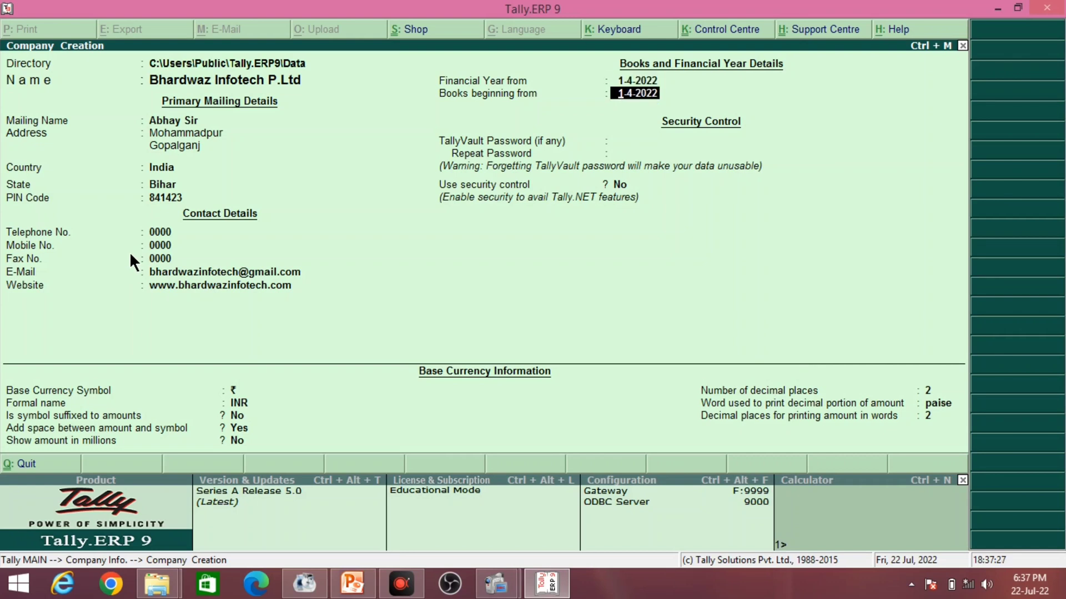
{"action": "key", "text": "Return"}
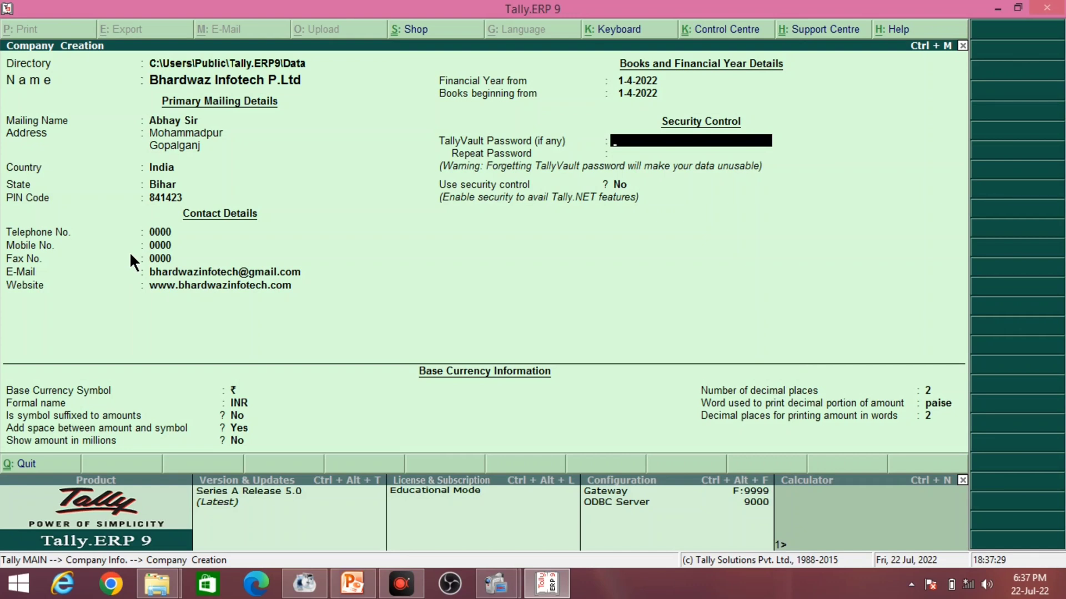
- Change the financial year and books beginning dates to 01-04-2021, leaving TallyVault password blank
{"action": "left_click", "coordinate": [639, 81]}
{"action": "type", "text": "1"}
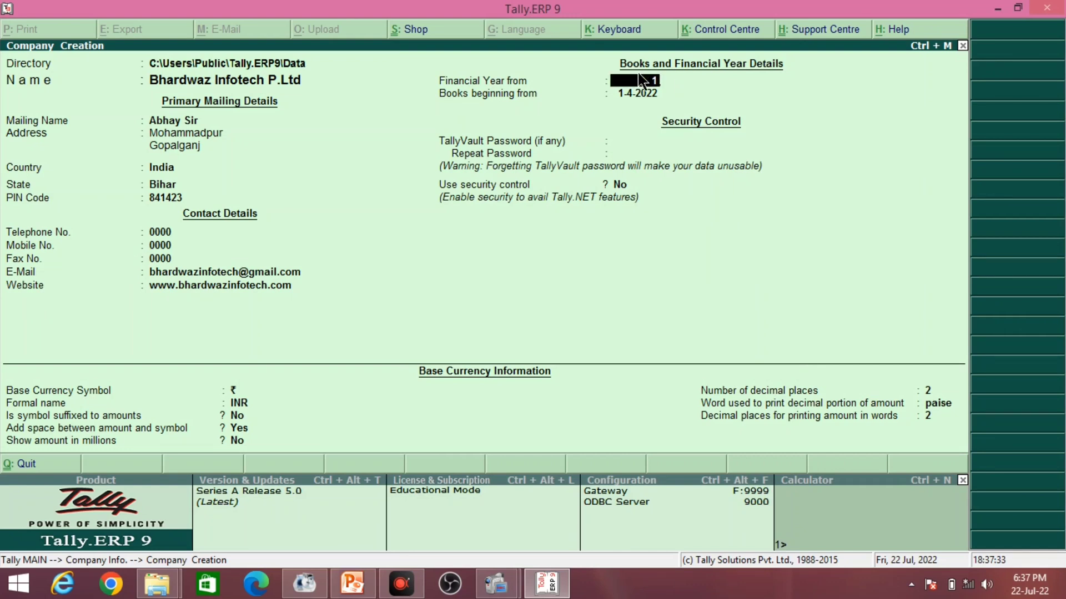
{"action": "type", "text": "-4-2021"}
{"action": "key", "text": "BackSpace"}
{"action": "key", "text": "BackSpace"}
{"action": "key", "text": "BackSpace"}
{"action": "key", "text": "BackSpace"}
{"action": "key", "text": "BackSpace"}
{"action": "key", "text": "BackSpace"}
{"action": "key", "text": "BackSpace"}
{"action": "type", "text": "03-04-2021"}
{"action": "key", "text": "BackSpace"}
{"action": "key", "text": "BackSpace"}
{"action": "key", "text": "BackSpace"}
{"action": "key", "text": "BackSpace"}
{"action": "key", "text": "BackSpace"}
{"action": "key", "text": "BackSpace"}
{"action": "key", "text": "BackSpace"}
{"action": "key", "text": "BackSpace"}
{"action": "key", "text": "BackSpace"}
{"action": "key", "text": "BackSpace"}
{"action": "type", "text": "01-04-2021"}
{"action": "key", "text": "Return"}
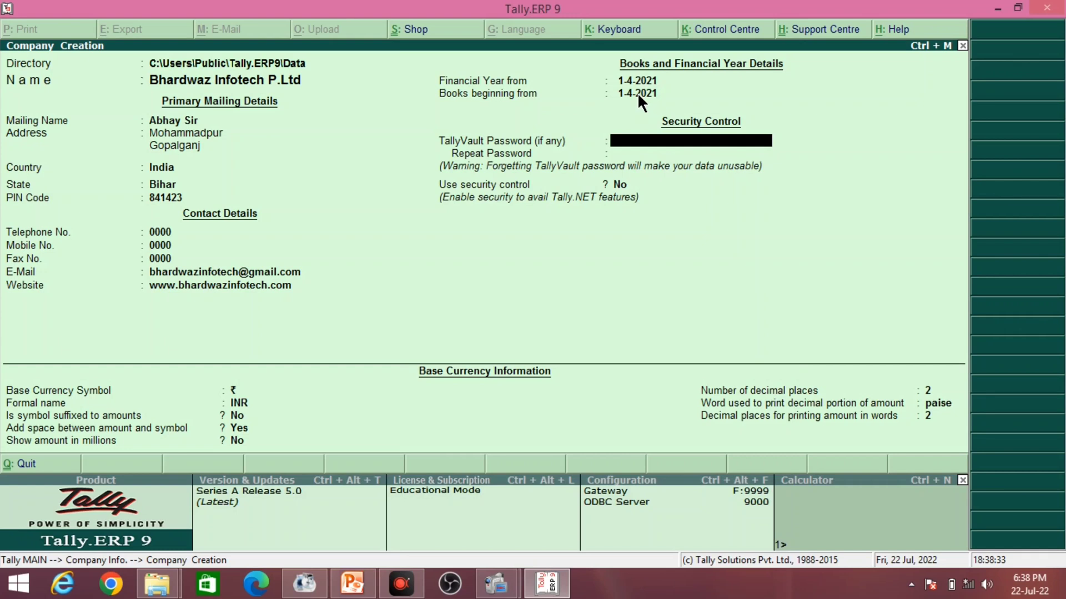
{"action": "key", "text": "Return"}
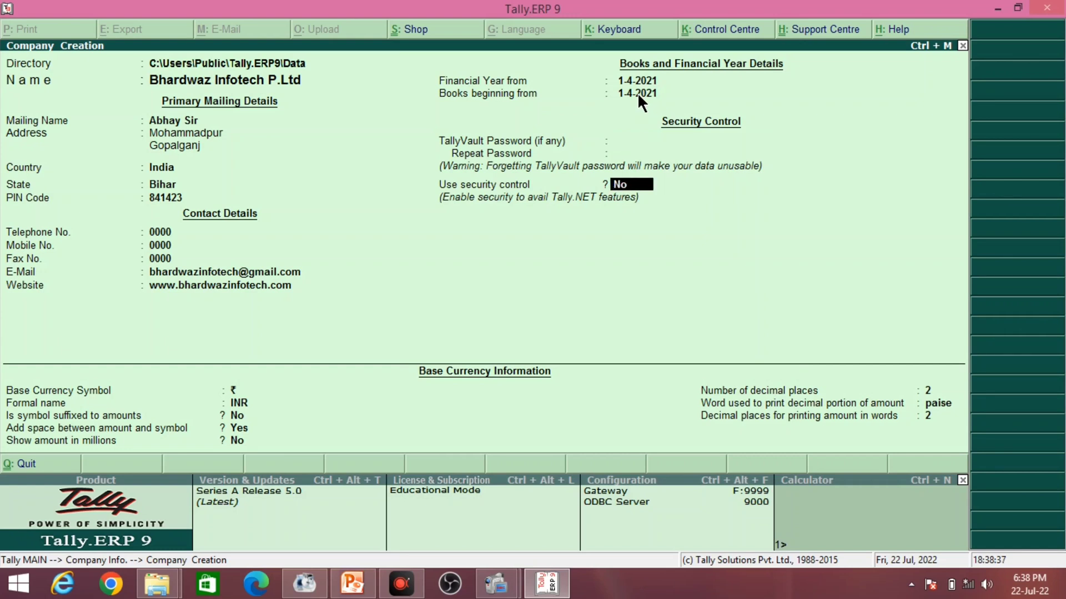
- Enable security control with an administrator name and repeated password, dismissing the warning
{"action": "key", "text": "y"}
{"action": "key", "text": "Return"}
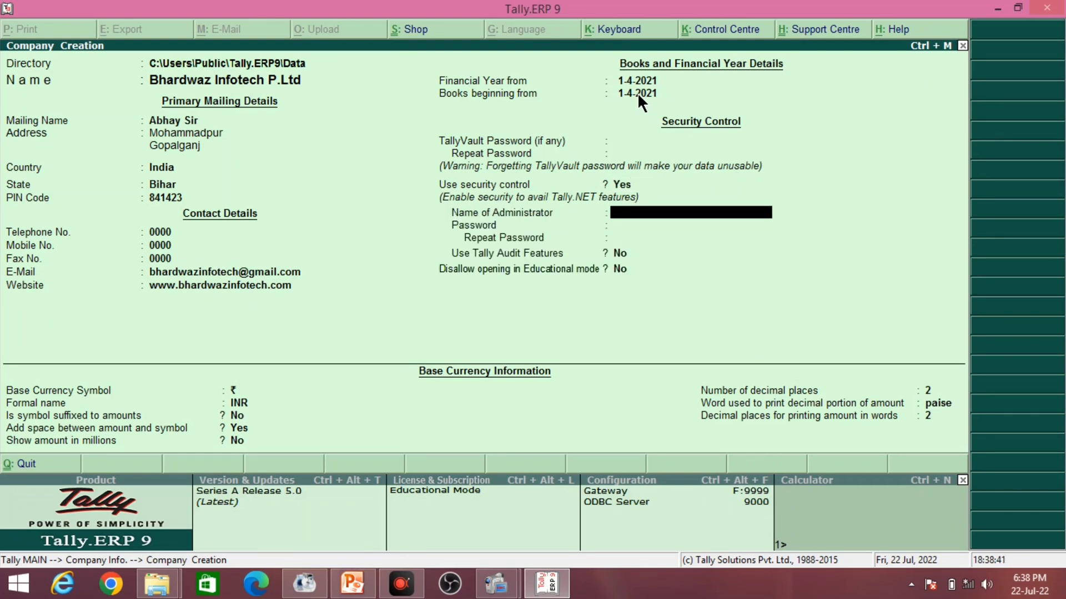
{"action": "type", "text": "Abhay"}
{"action": "key", "text": "Return"}
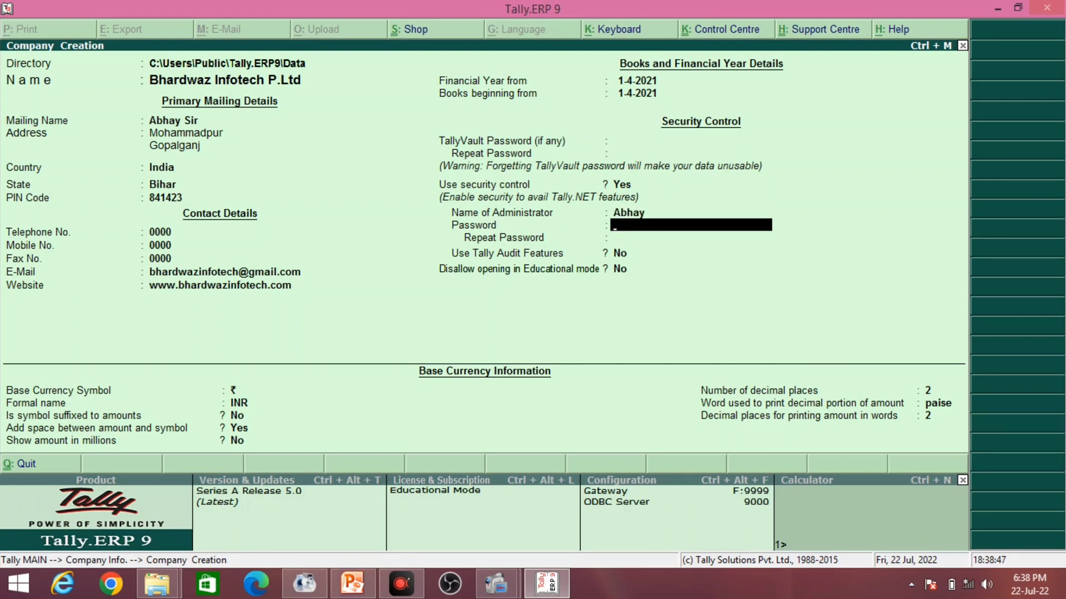
{"action": "type", "text": "***"}
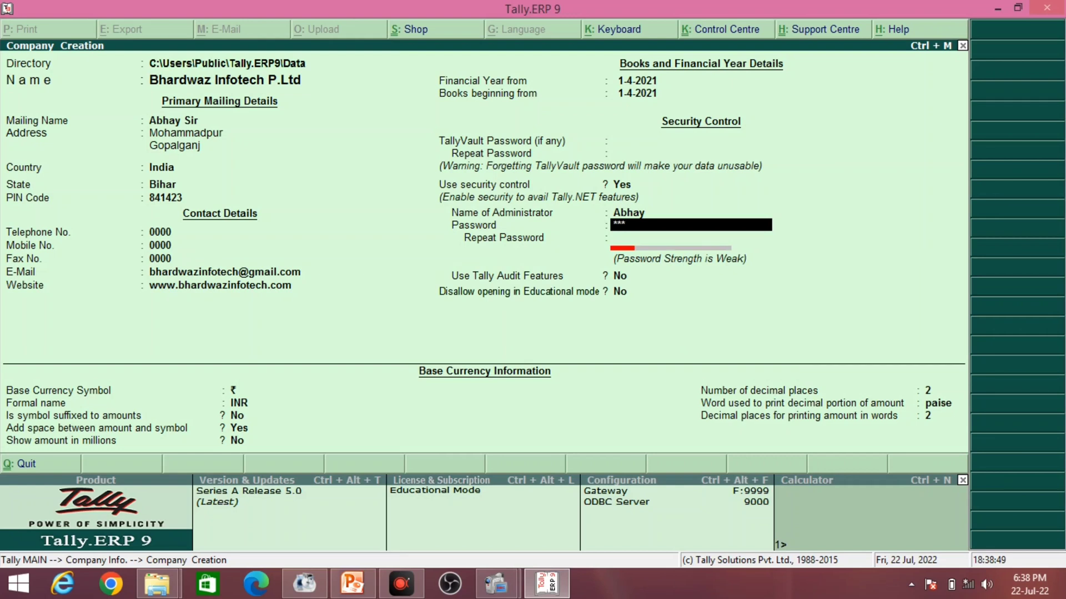
{"action": "key", "text": "Return"}
{"action": "type", "text": "**"}
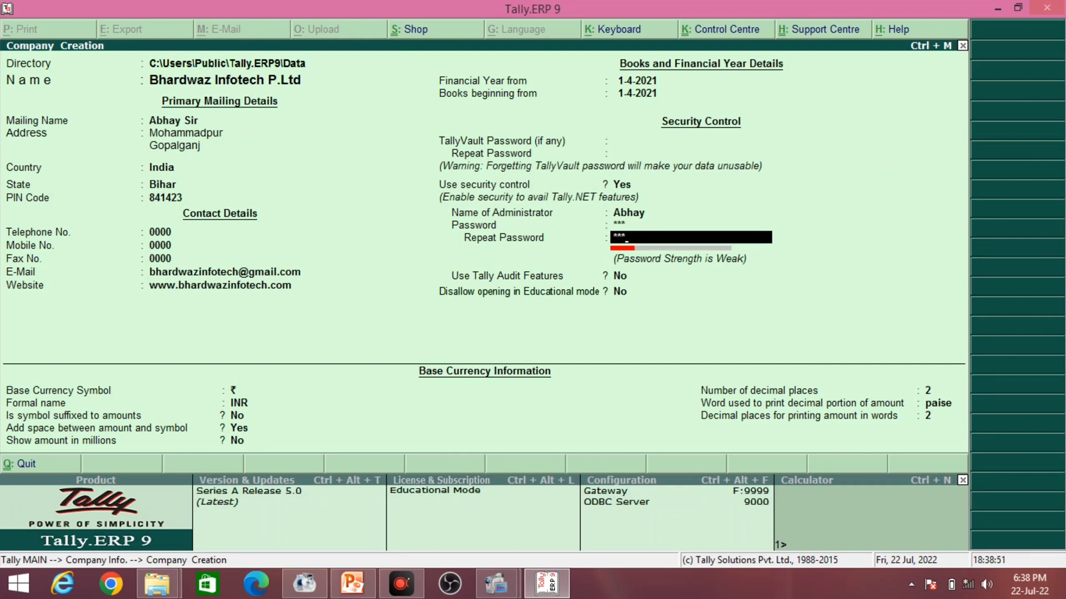
{"action": "key", "text": "Return"}
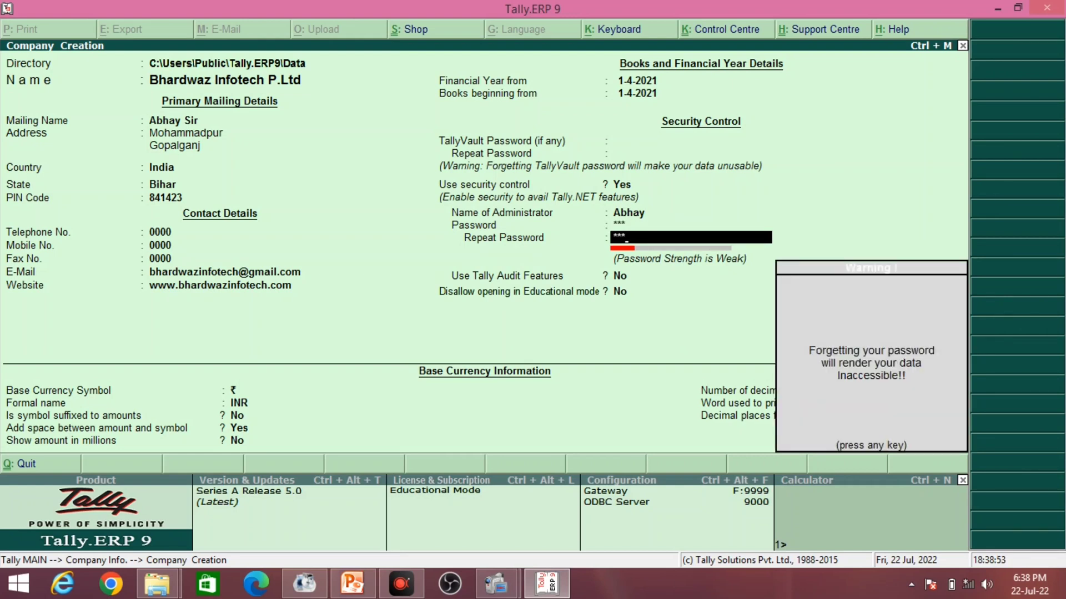
{"action": "key", "text": "Return"}
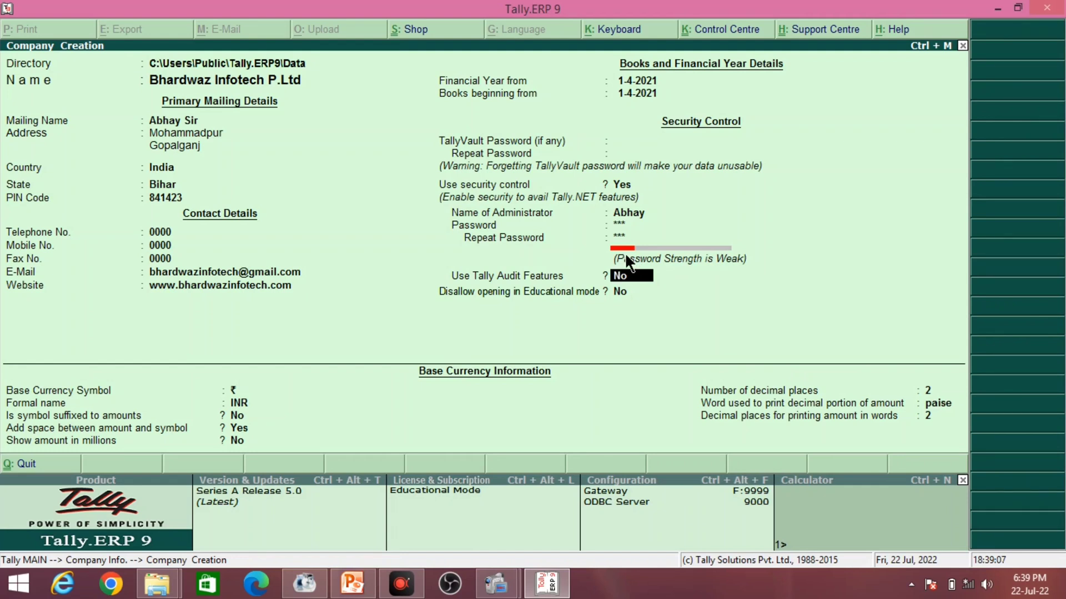
- Leave Tally Audit Features and educational-mode disallowance at No and accept the ₹ INR currency details
{"action": "key", "text": "Return"}
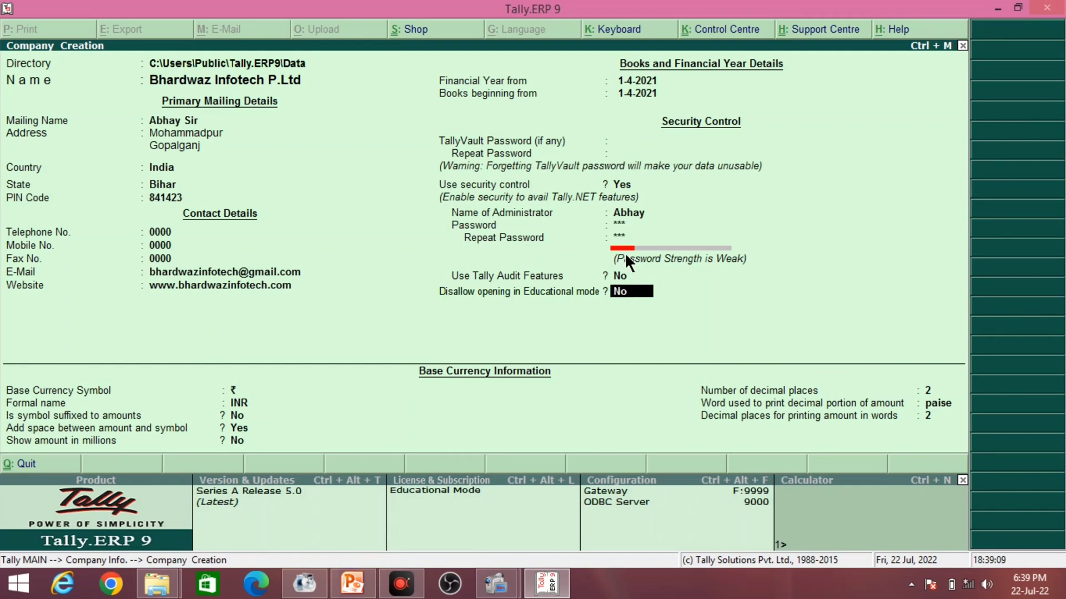
{"action": "key", "text": "Return"}
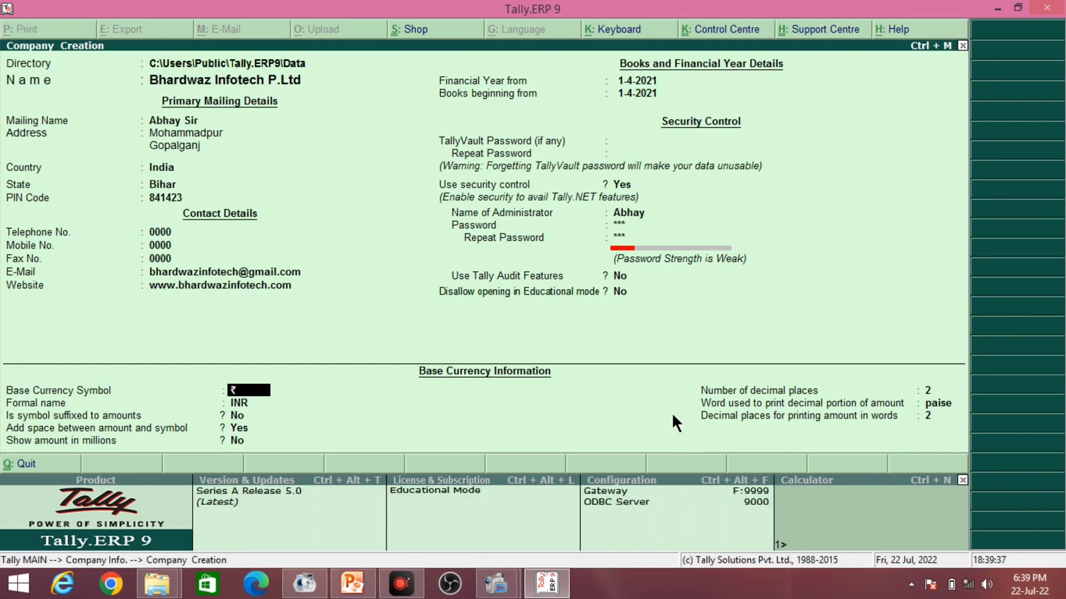
{"action": "key", "text": "Return"}
{"action": "key", "text": "Return"}
{"action": "key", "text": "Return"}
{"action": "key", "text": "Return"}
{"action": "key", "text": "Return"}
{"action": "key", "text": "Return"}
{"action": "key", "text": "Return"}
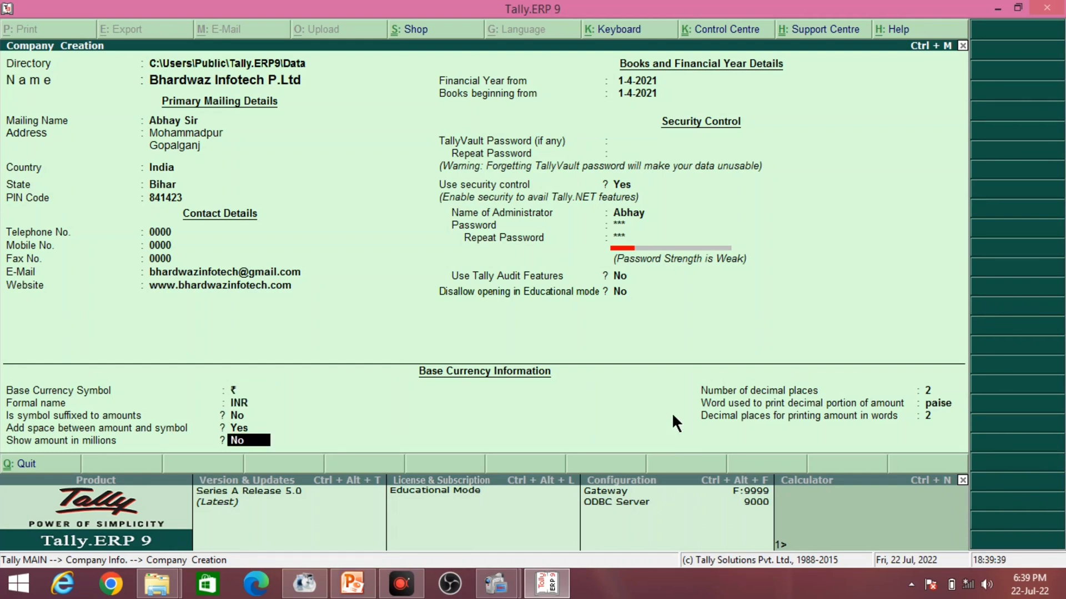
{"action": "key", "text": "Return"}
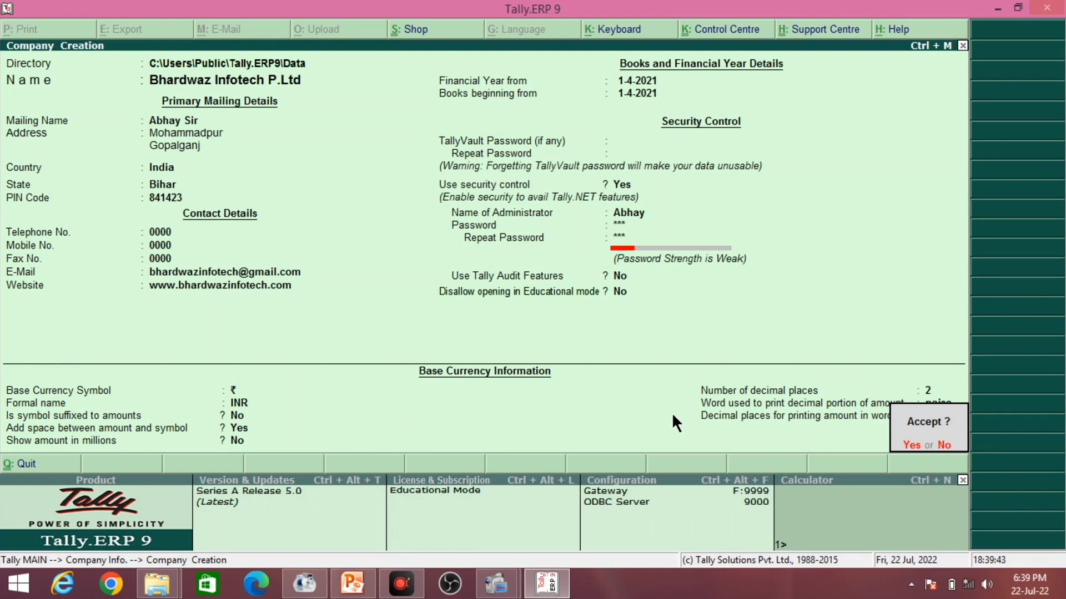
- Accept the company form with Ctrl+A, then log in with the administrator name and password
{"action": "key", "text": "ctrl+a"}
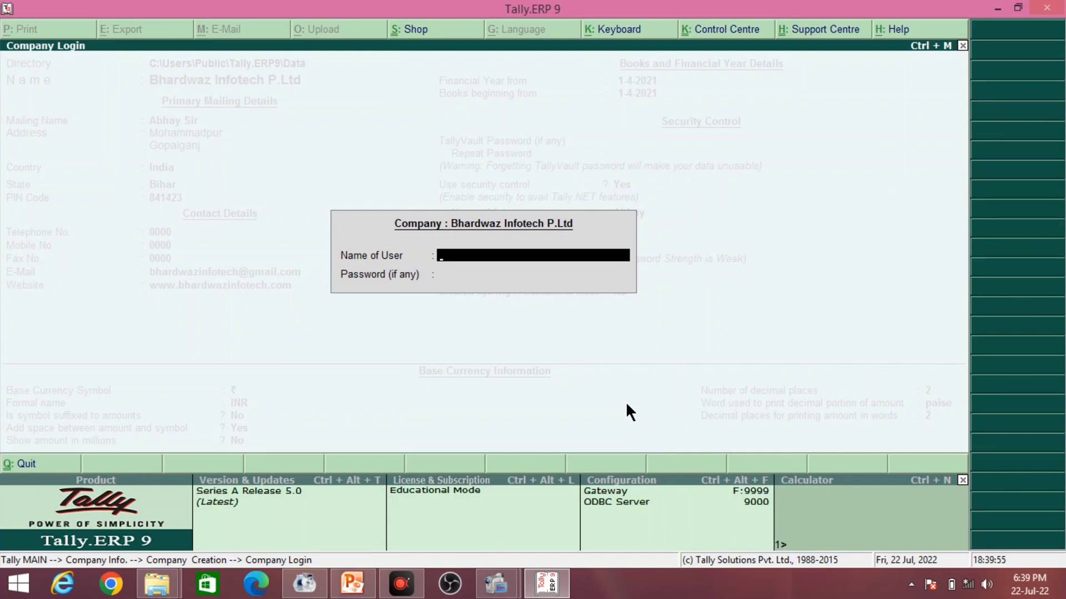
{"action": "type", "text": "Abhay"}
{"action": "key", "text": "Return"}
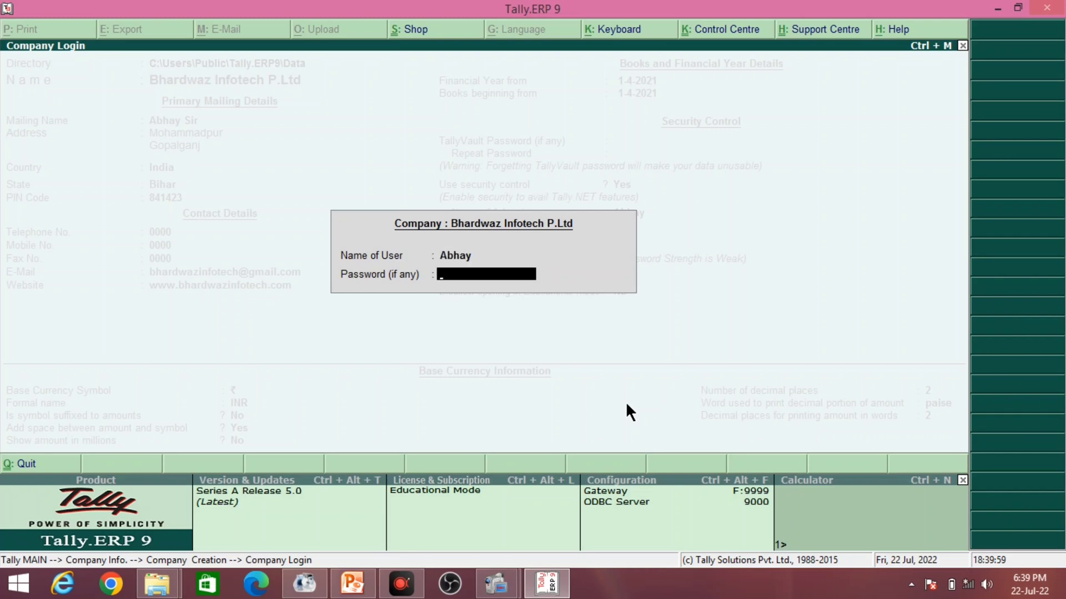
{"action": "type", "text": "123"}
{"action": "key", "text": "Return"}
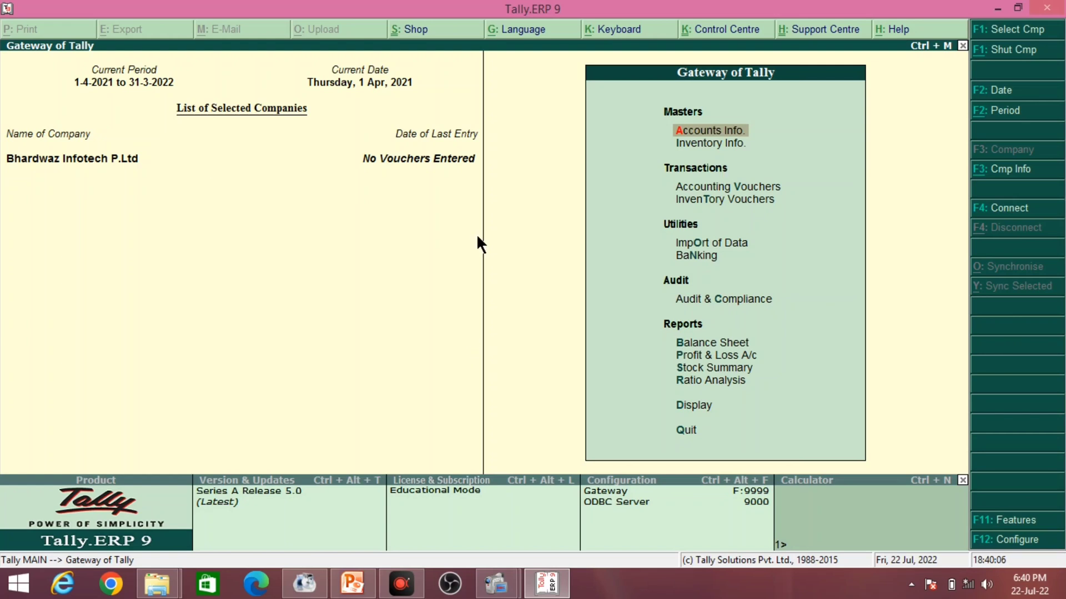
{"action": "mouse_move", "coordinate": [465, 186]}
{"action": "left_mouse_down"}
{"action": "mouse_move", "coordinate": [117, 209]}
{"action": "mouse_move", "coordinate": [16, 200]}
{"action": "left_mouse_up"}
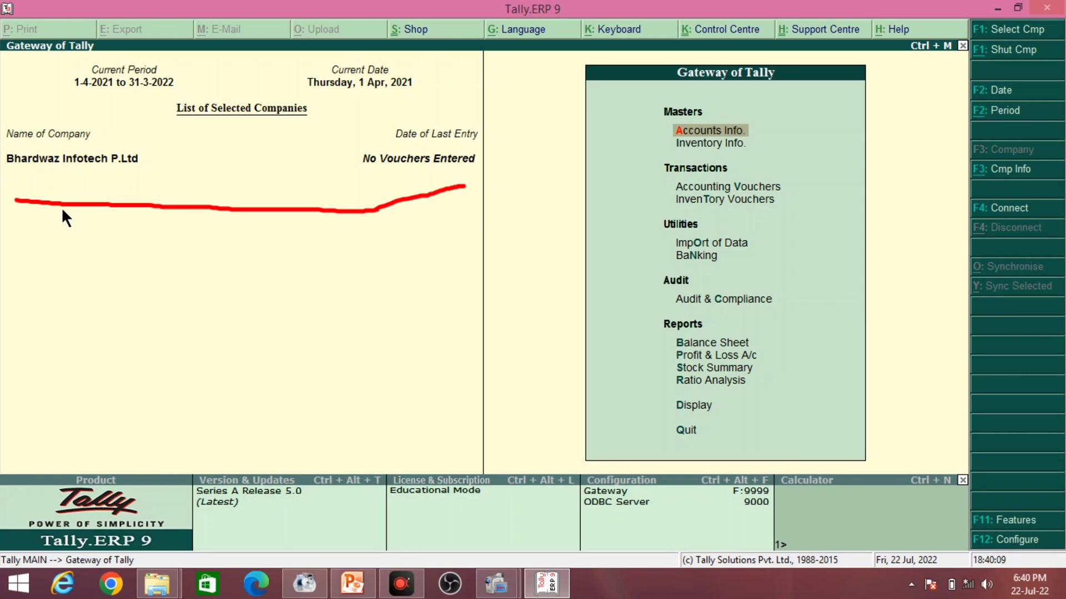